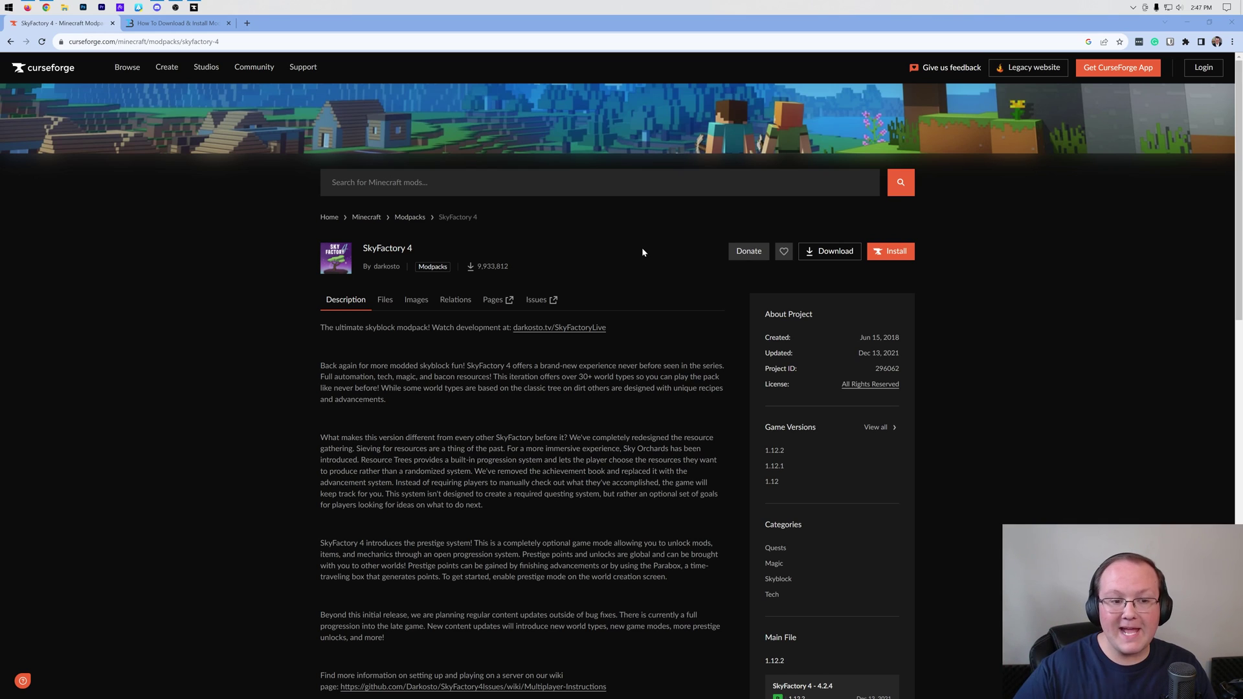
Step: Check the images section and read through the description of the SkyFactory 4 modpack
{"action": "left_click", "coordinate": [414, 300]}
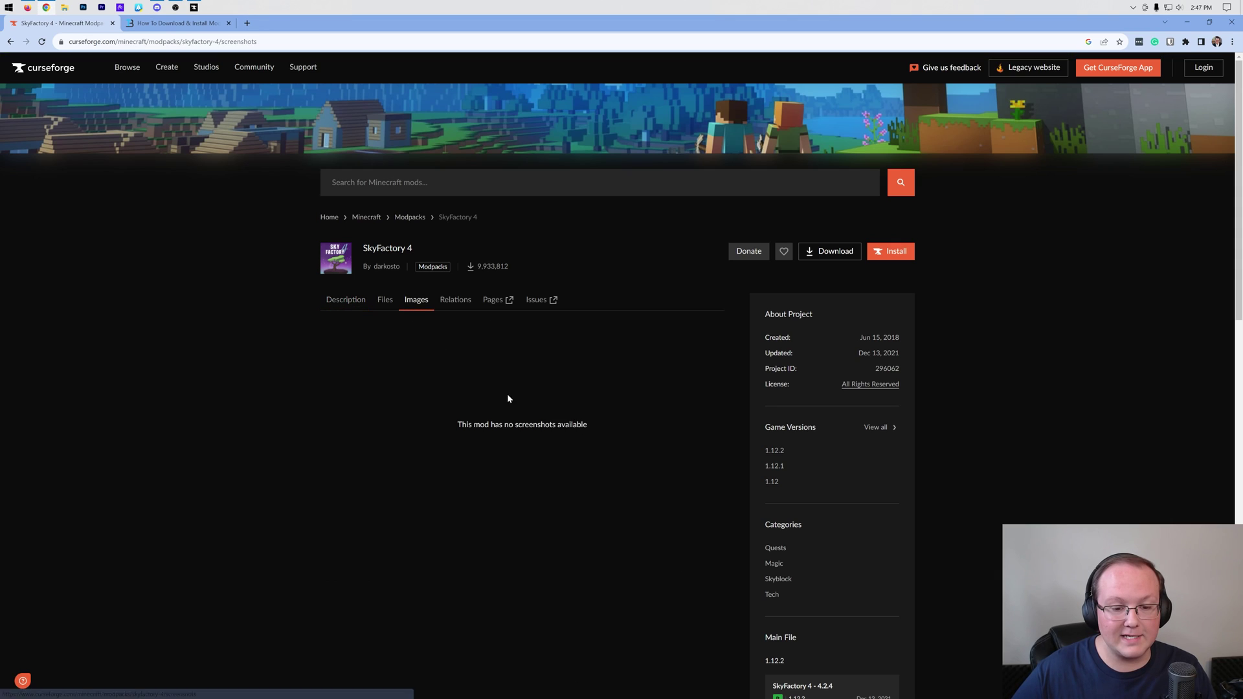
{"action": "left_click", "coordinate": [344, 300]}
{"action": "scroll", "coordinate": [520, 413], "scroll_direction": "down", "scroll_amount": 5}
{"action": "scroll", "coordinate": [519, 413], "scroll_direction": "up", "scroll_amount": 4}
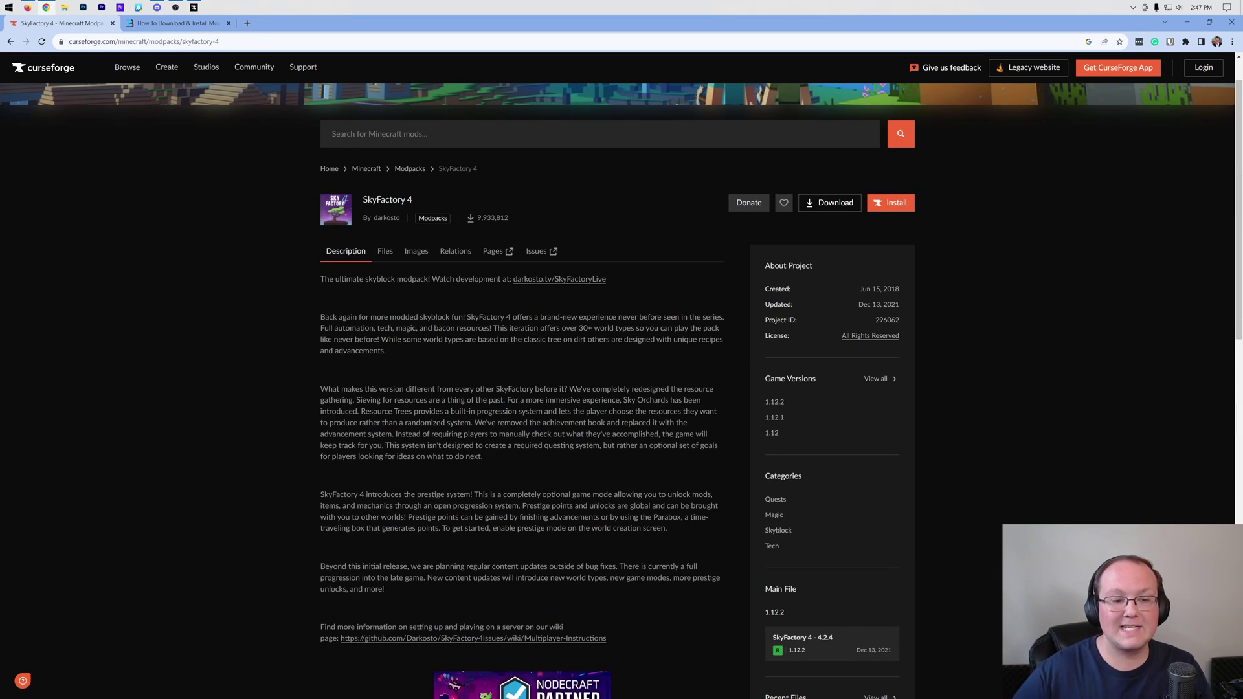
{"action": "scroll", "coordinate": [622, 385], "scroll_direction": "up", "scroll_amount": 1}
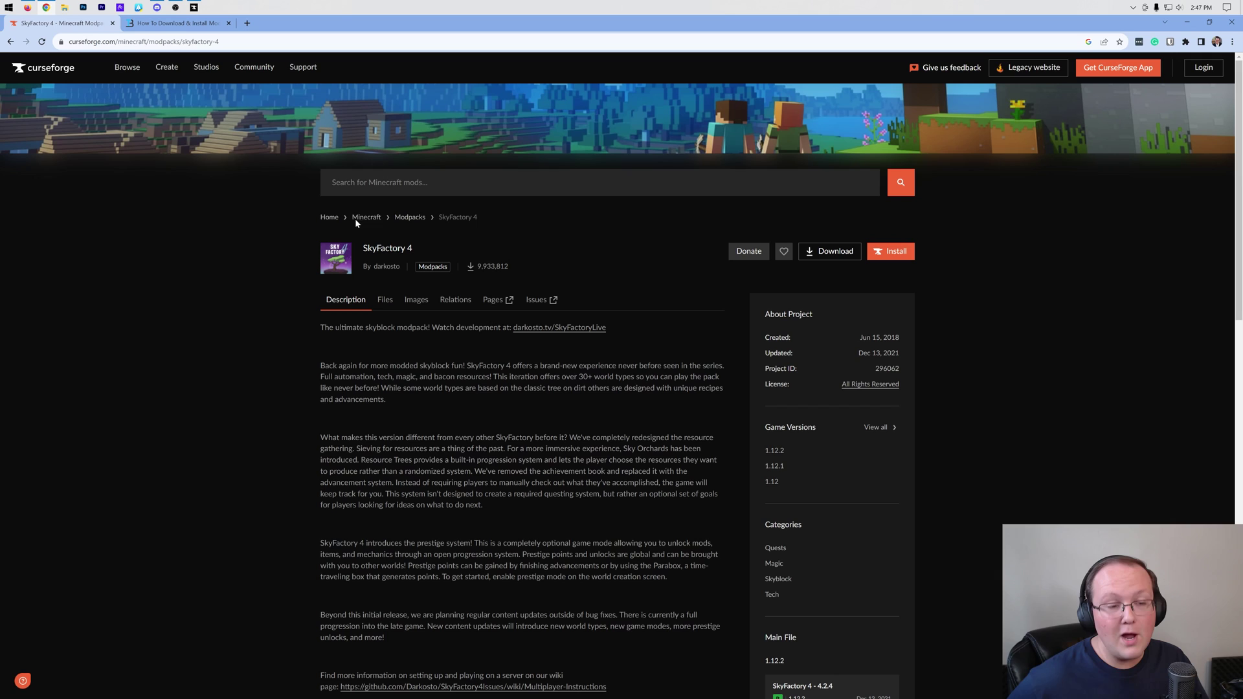
Step: Follow the CurseForge download link in the modpack installation guide and download the standalone Windows version
{"action": "left_click", "coordinate": [201, 30]}
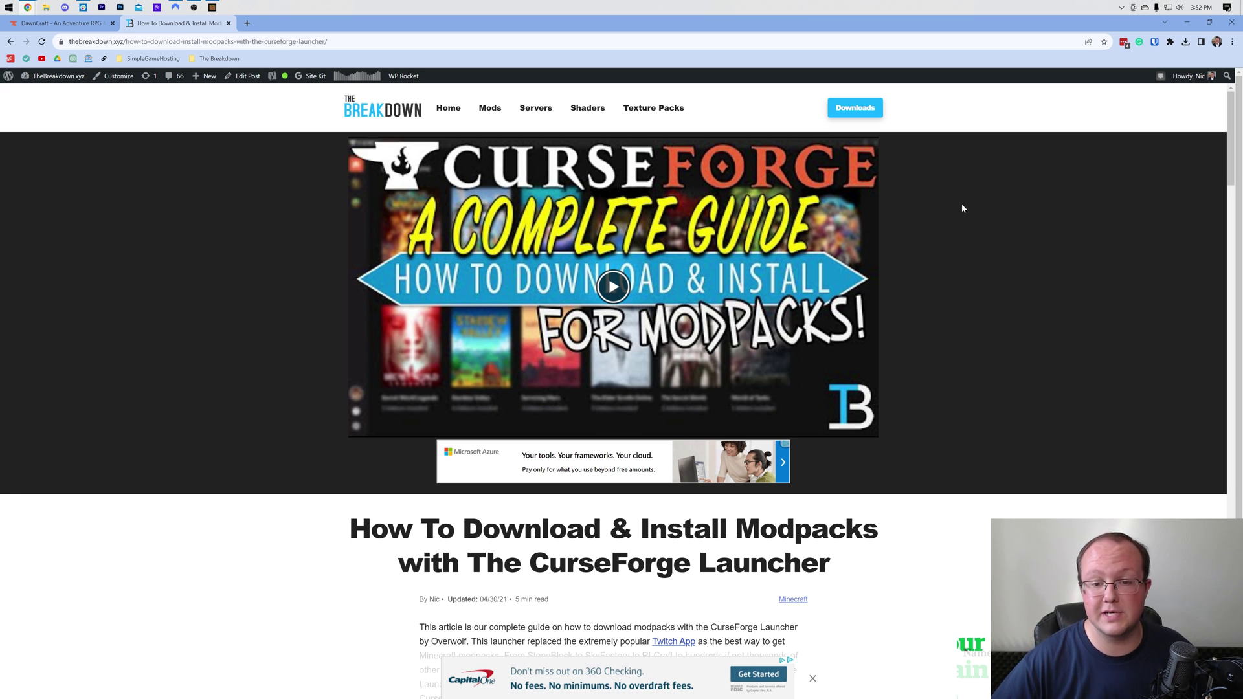
{"action": "scroll", "coordinate": [961, 203], "scroll_direction": "down", "scroll_amount": 4}
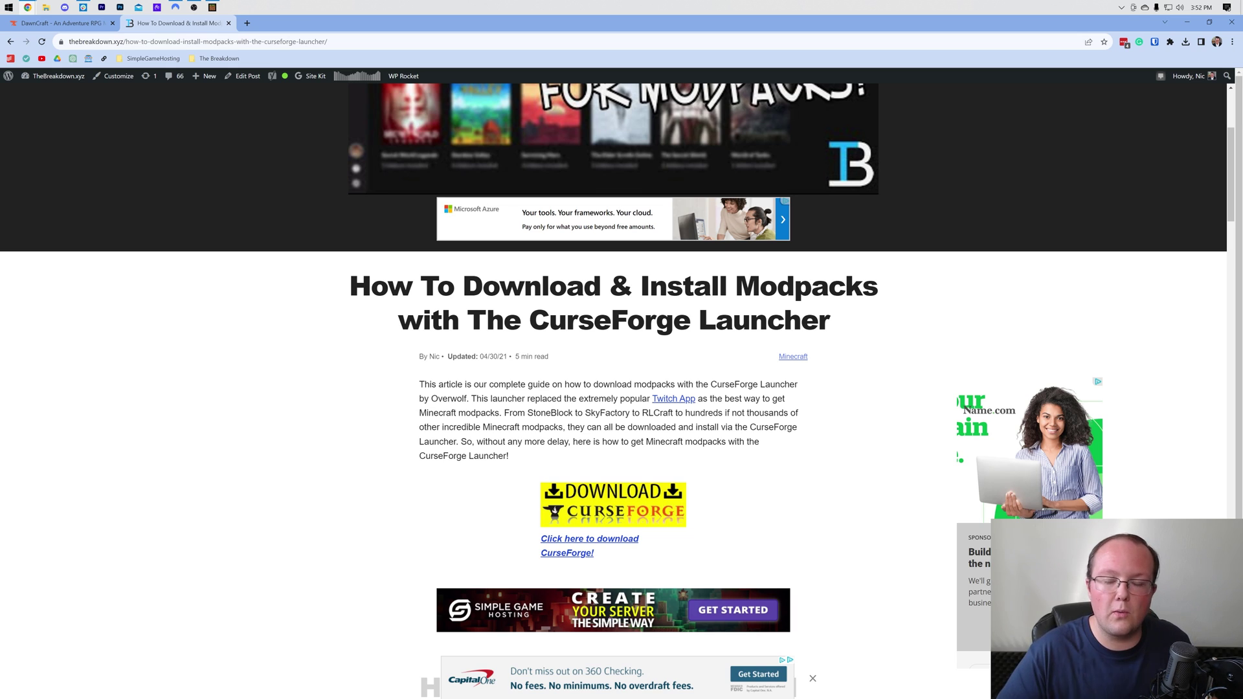
{"action": "scroll", "coordinate": [618, 391], "scroll_direction": "down", "scroll_amount": 2}
{"action": "left_click", "coordinate": [620, 413]}
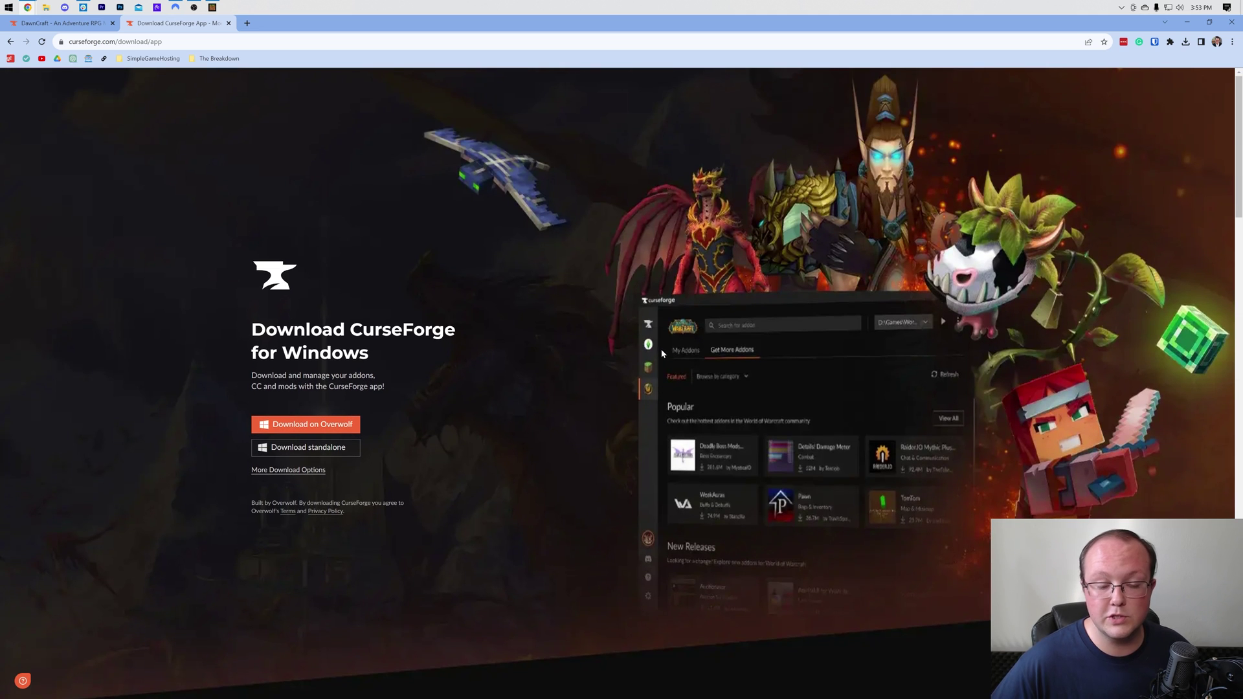
{"action": "left_click", "coordinate": [321, 453]}
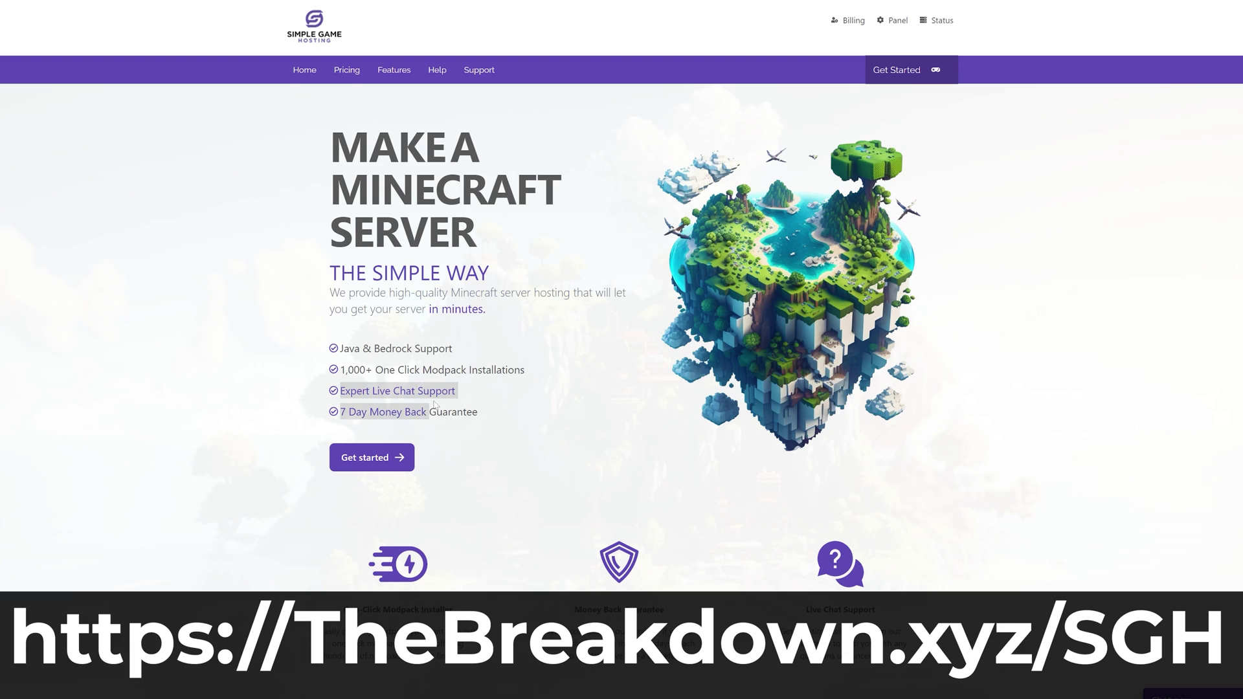
{"action": "scroll", "coordinate": [474, 396], "scroll_direction": "down", "scroll_amount": 4}
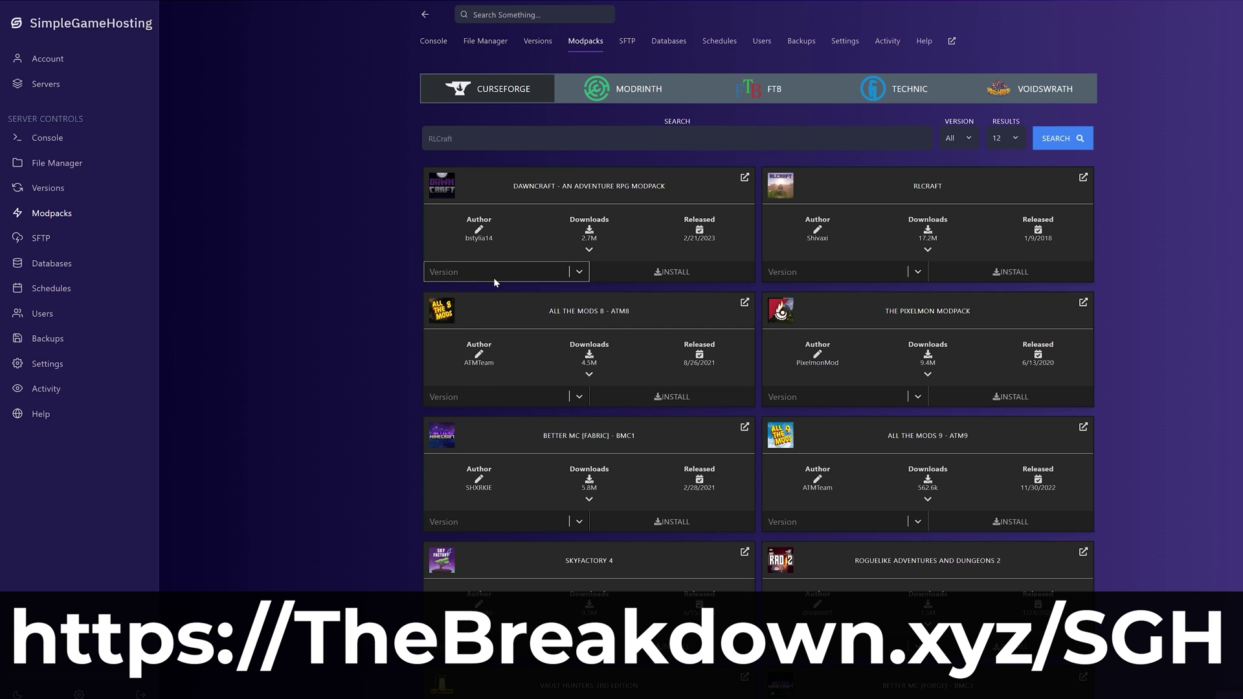
{"action": "left_click", "coordinate": [493, 272]}
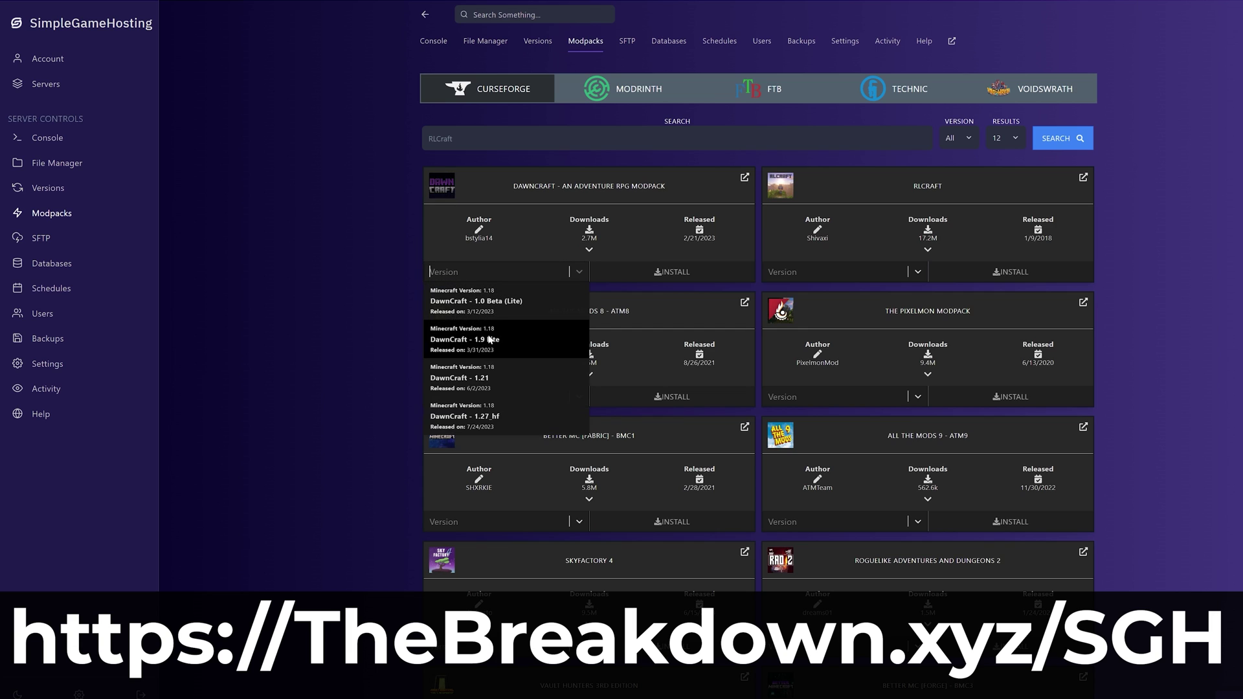
{"action": "left_click", "coordinate": [497, 421]}
{"action": "left_click", "coordinate": [674, 279]}
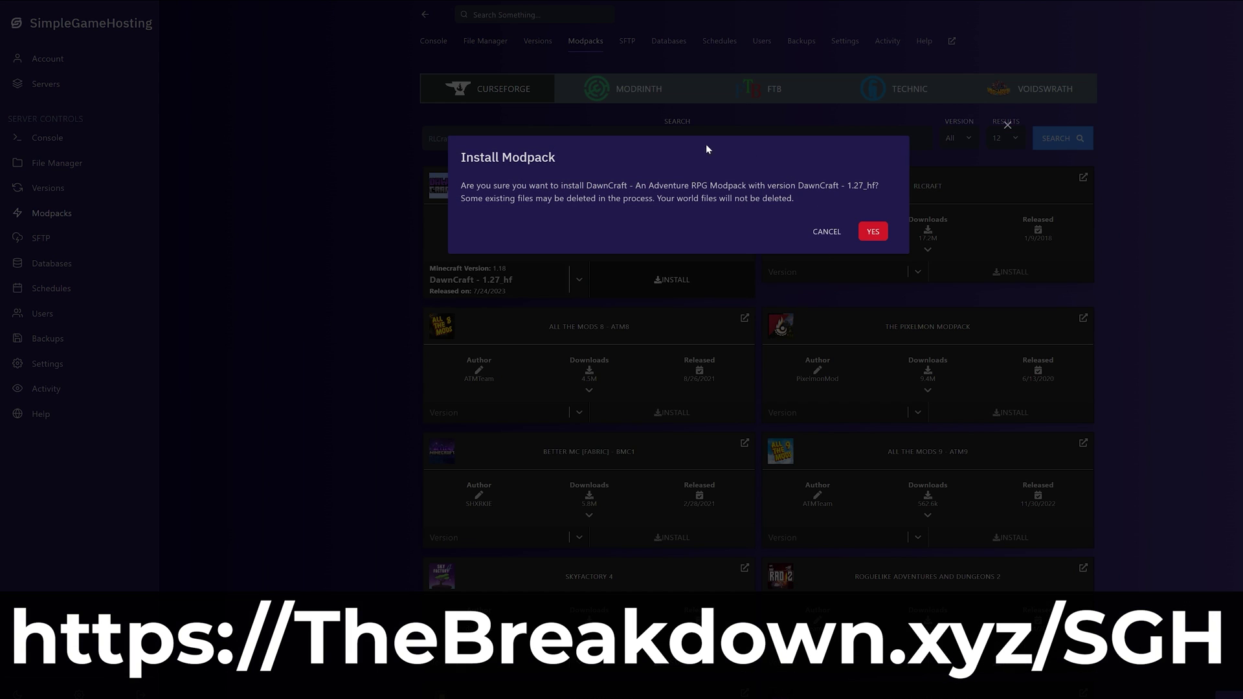
{"action": "left_click", "coordinate": [826, 232]}
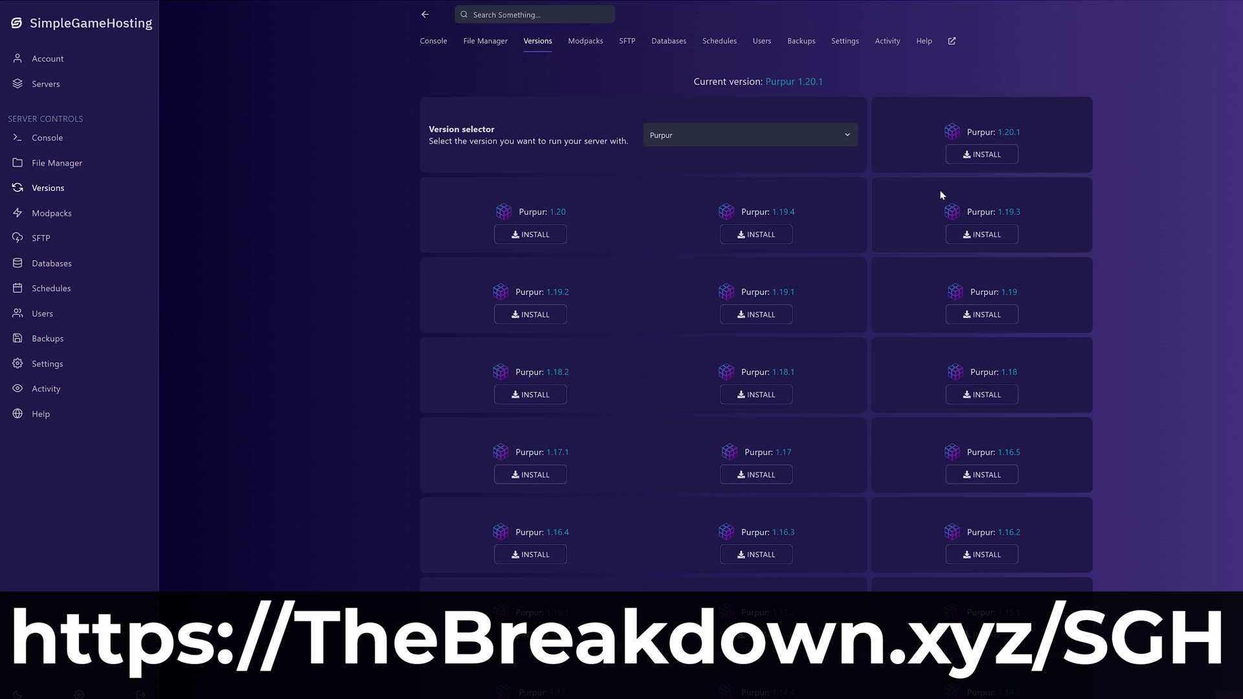
Step: Choose Purpur 1.20.1 for installation on the hosted server
{"action": "left_click", "coordinate": [986, 156]}
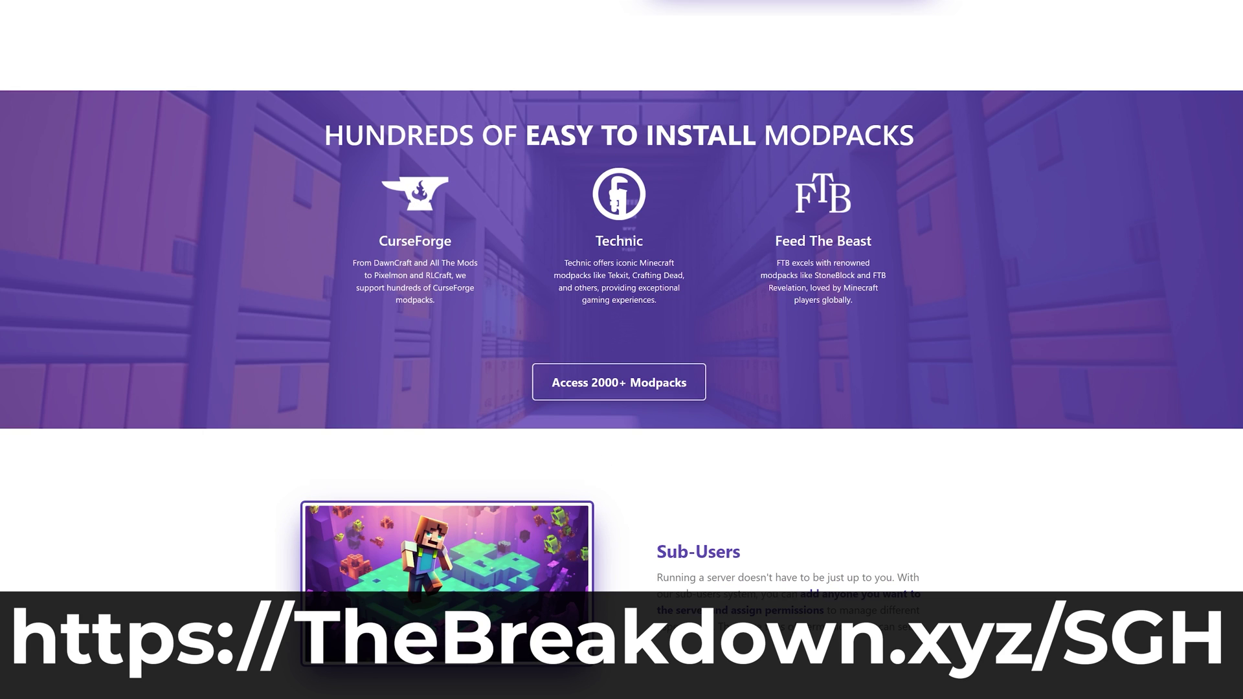
{"action": "left_click_drag", "start_coordinate": [914, 137], "coordinate": [336, 154]}
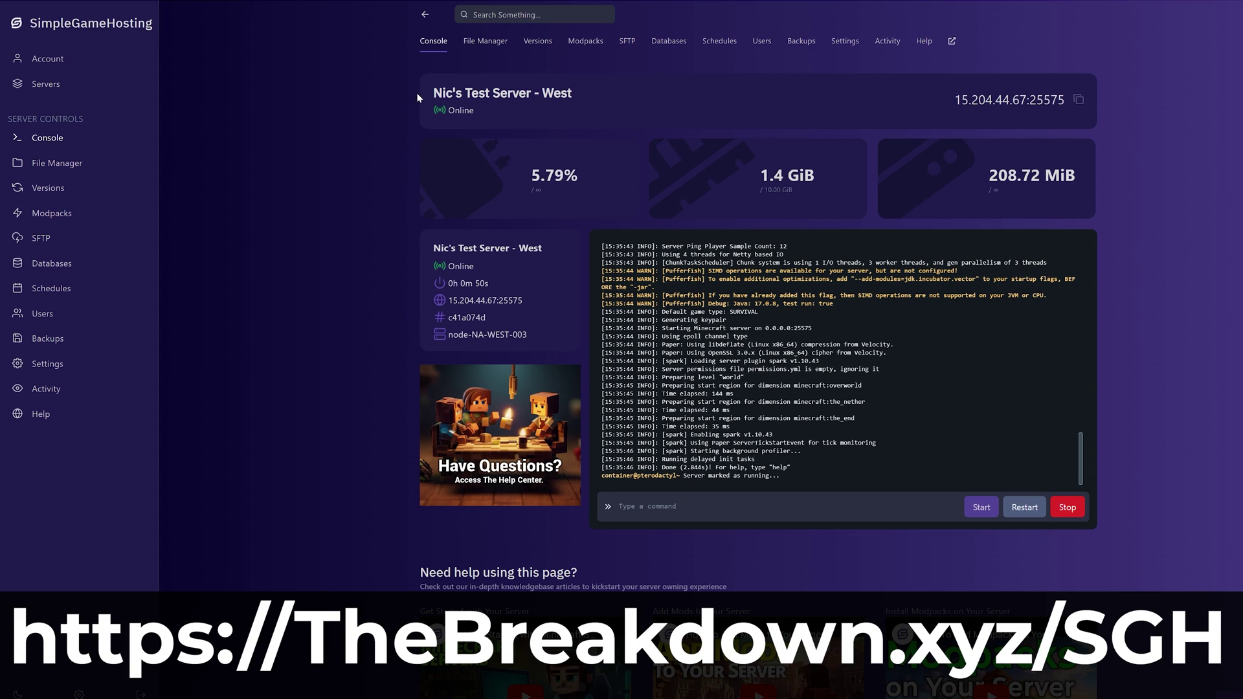
{"action": "left_click_drag", "start_coordinate": [429, 100], "coordinate": [697, 111]}
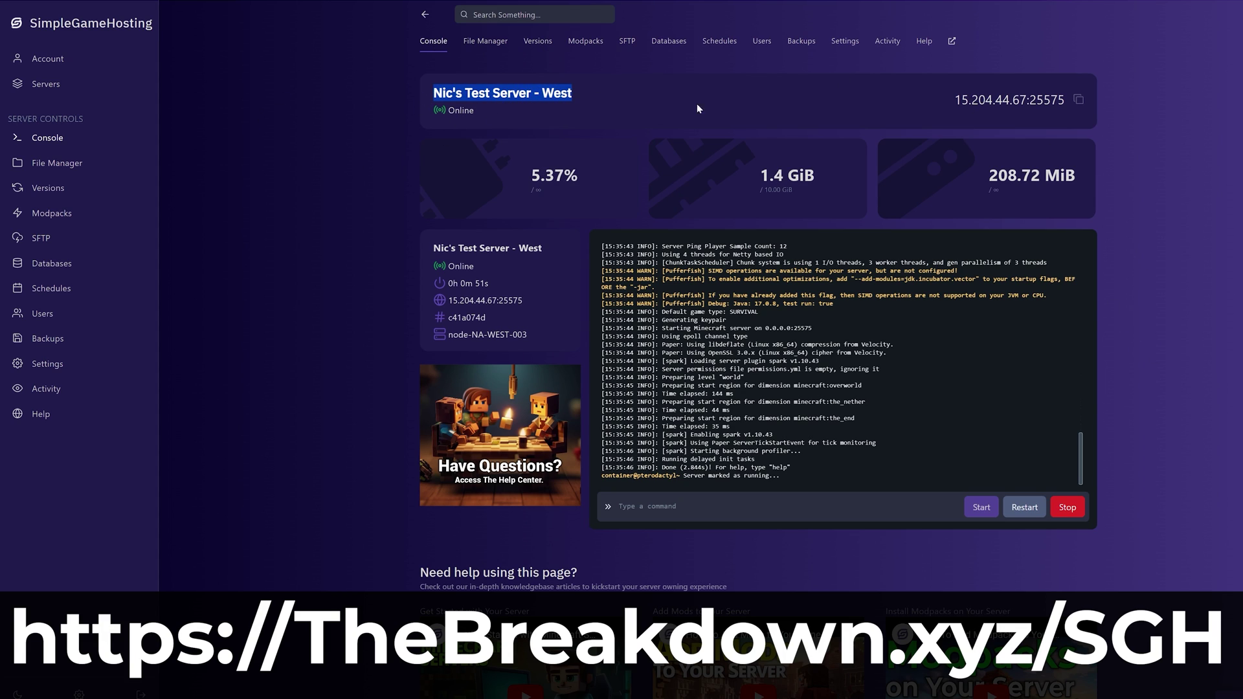
{"action": "left_click", "coordinate": [976, 112]}
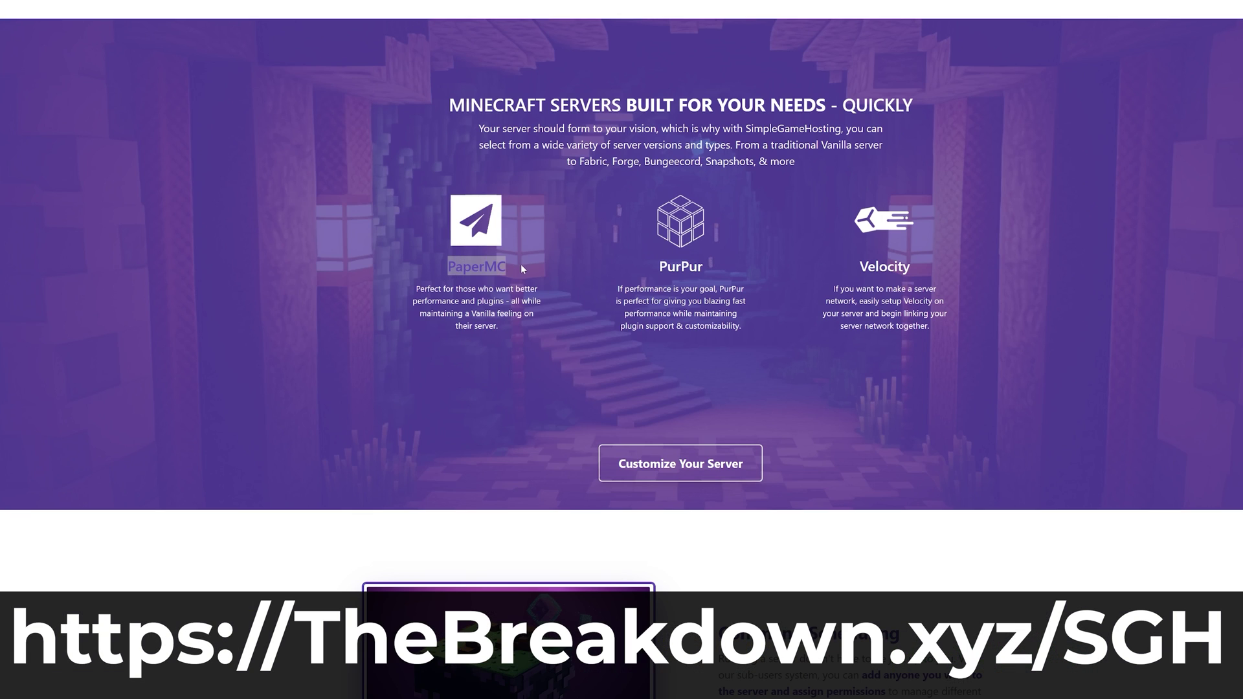
{"action": "left_click", "coordinate": [644, 276]}
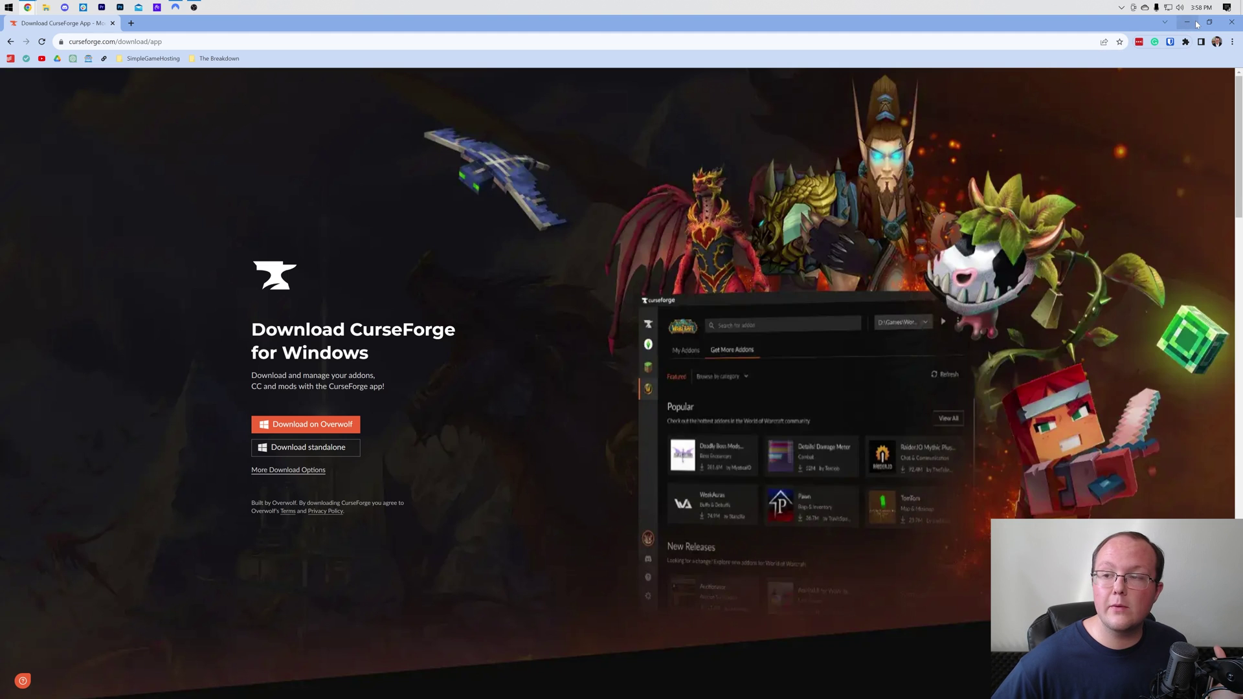
Step: Switch to File Explorer and move the CurseForge Windows installer from the Downloads folder to the desktop
{"action": "key", "text": "super+d"}
{"action": "left_click", "coordinate": [46, 8]}
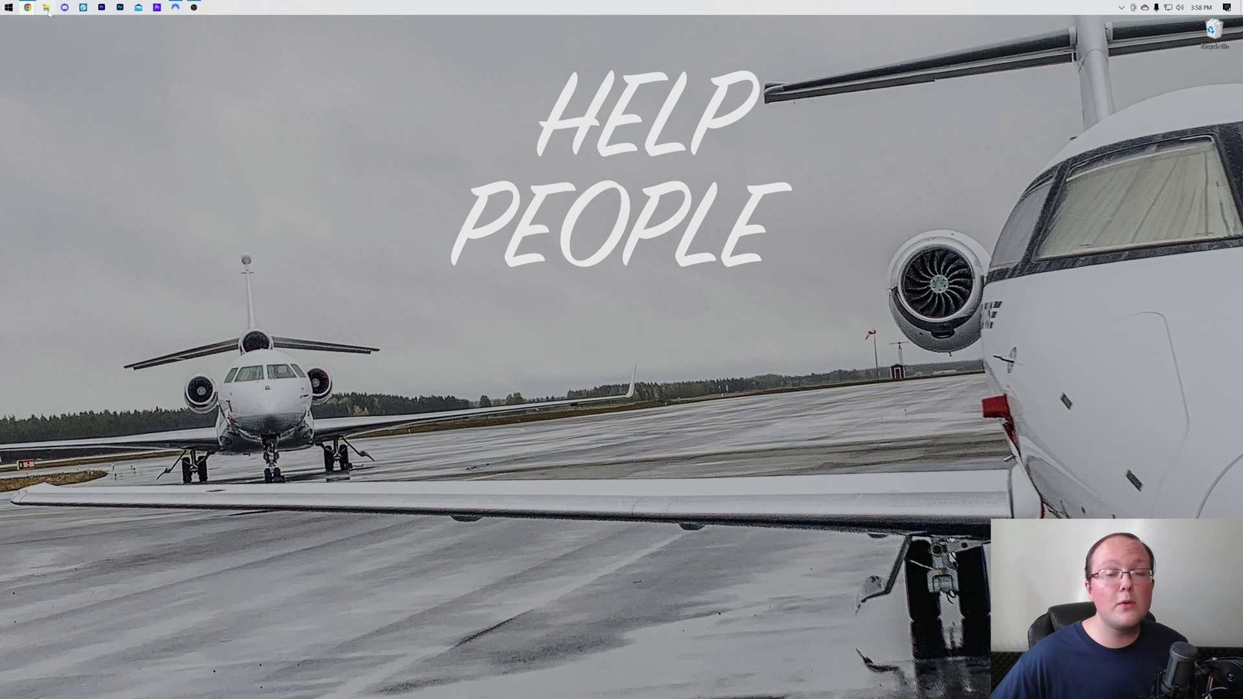
{"action": "left_click", "coordinate": [410, 287]}
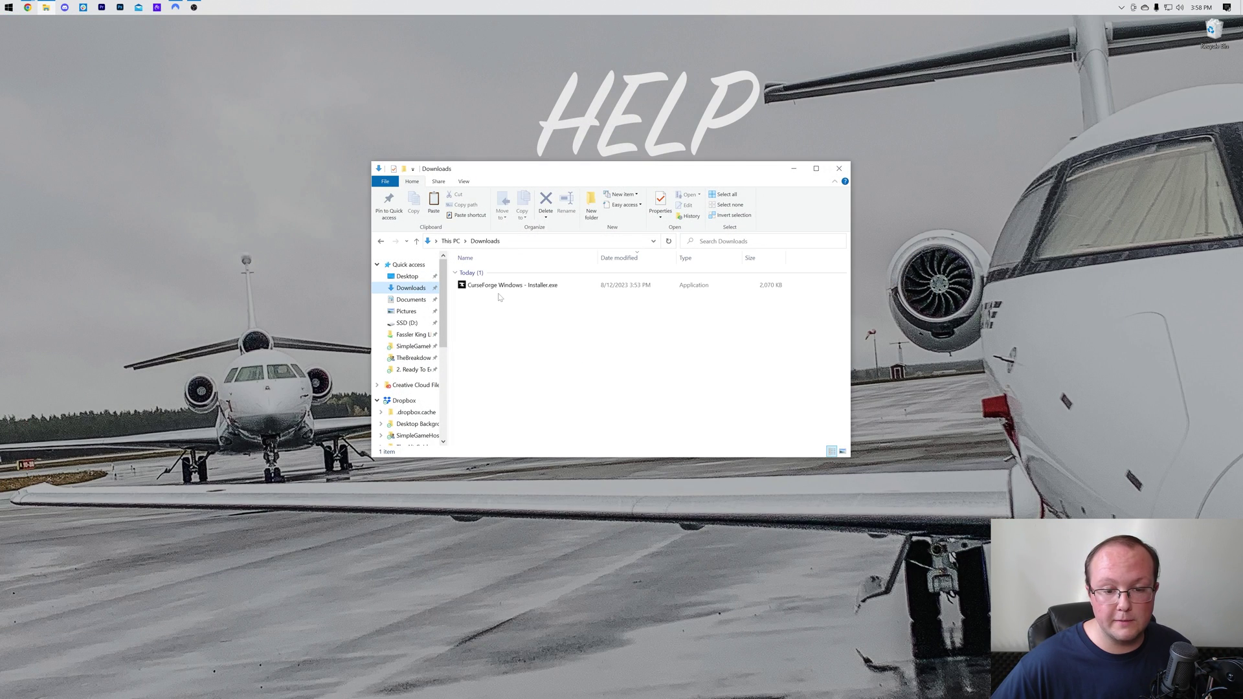
{"action": "left_click_drag", "start_coordinate": [511, 284], "coordinate": [484, 140]}
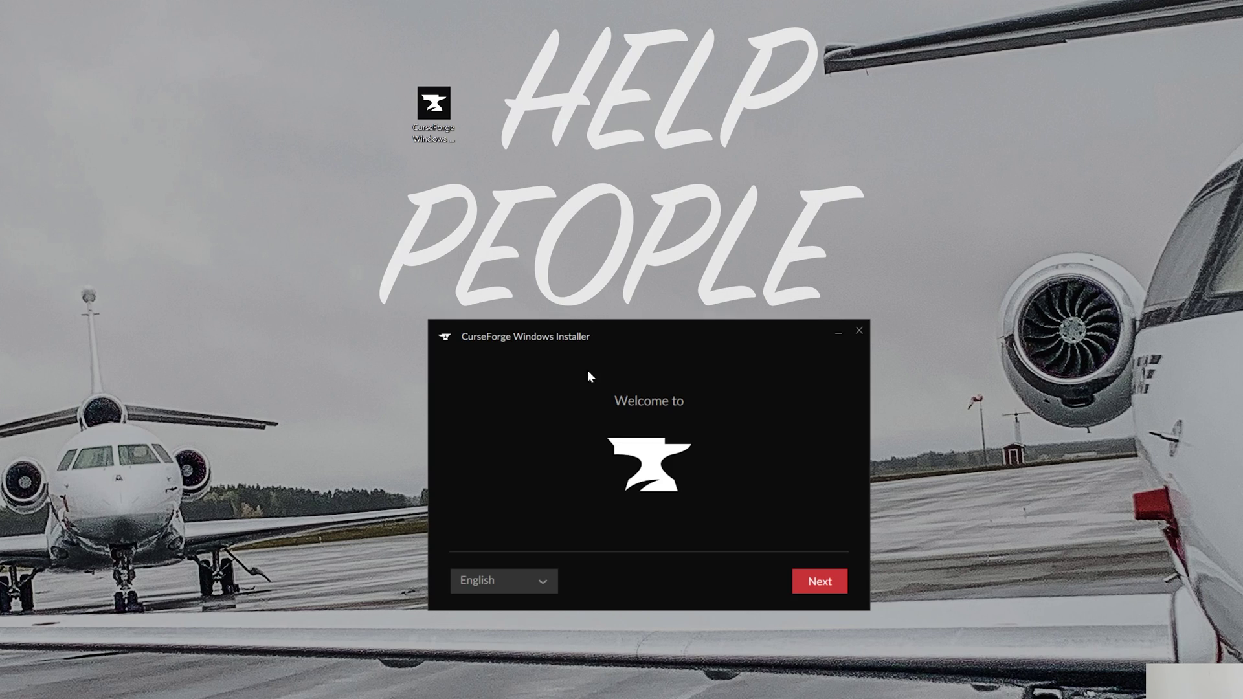
Step: Install CurseForge in English to the default folder, accepting the Terms and Privacy Policy
{"action": "left_click", "coordinate": [815, 589]}
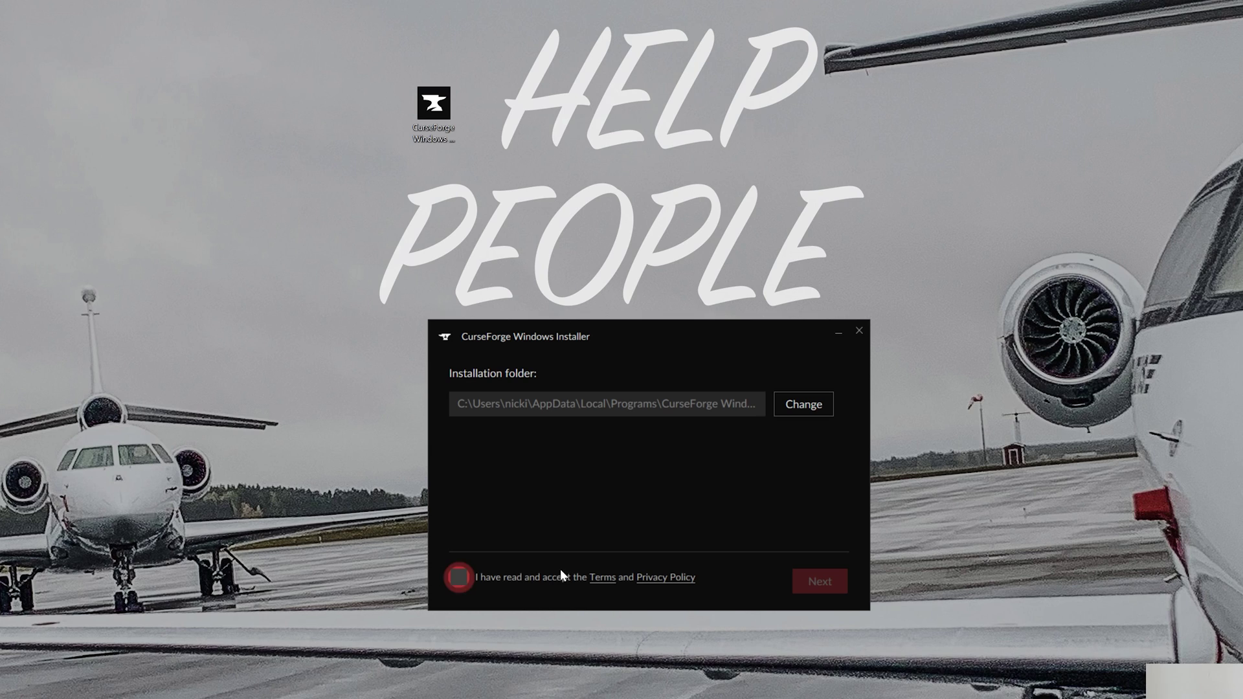
{"action": "left_click", "coordinate": [519, 578]}
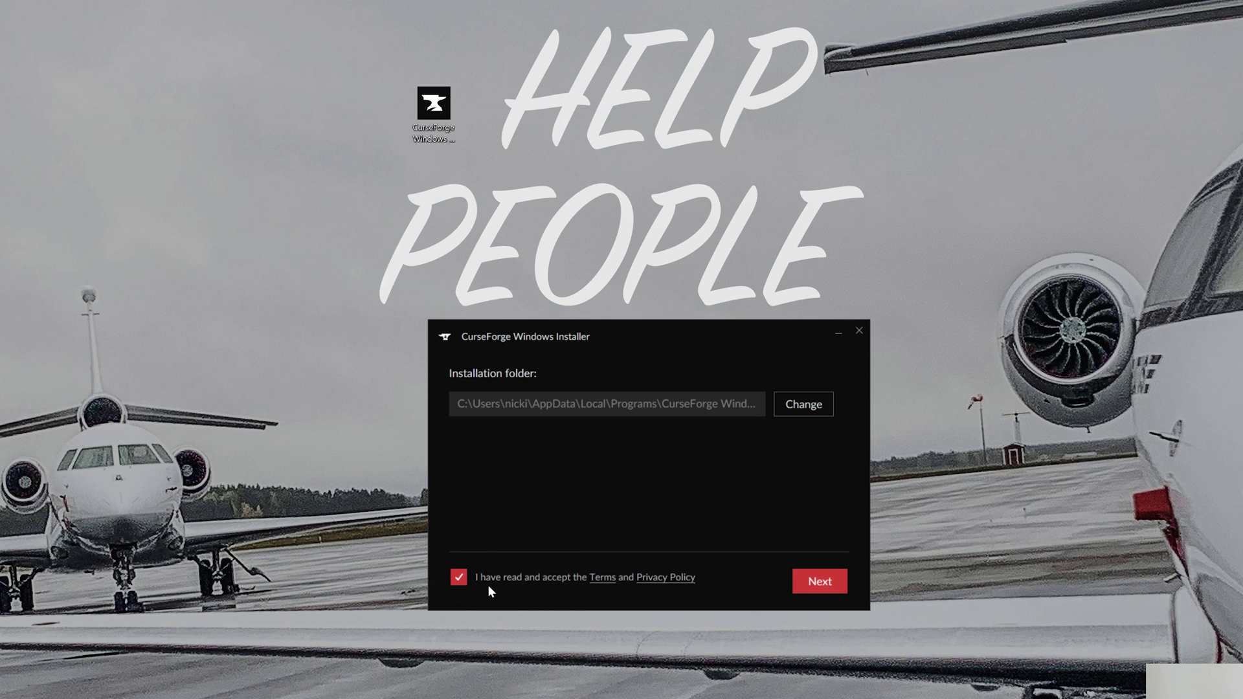
{"action": "left_click", "coordinate": [816, 584]}
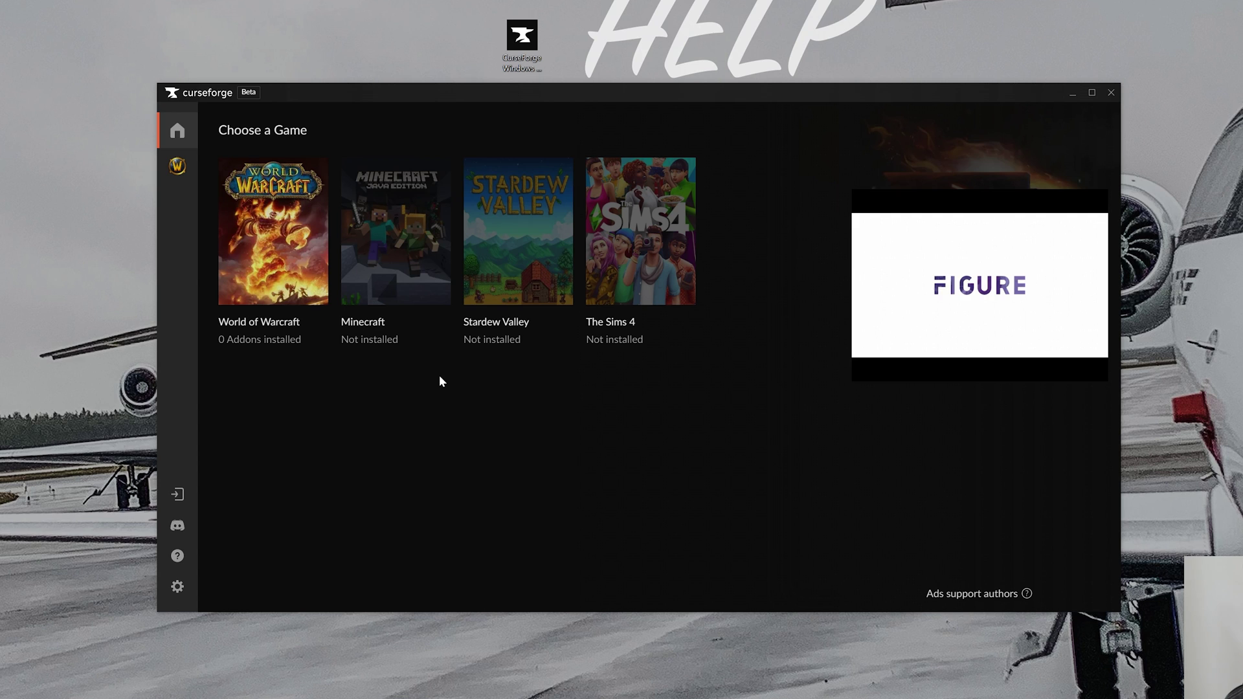
Step: Choose Minecraft as the game and set up its modding folder with the Standard (Recommended) option
{"action": "left_click", "coordinate": [418, 252]}
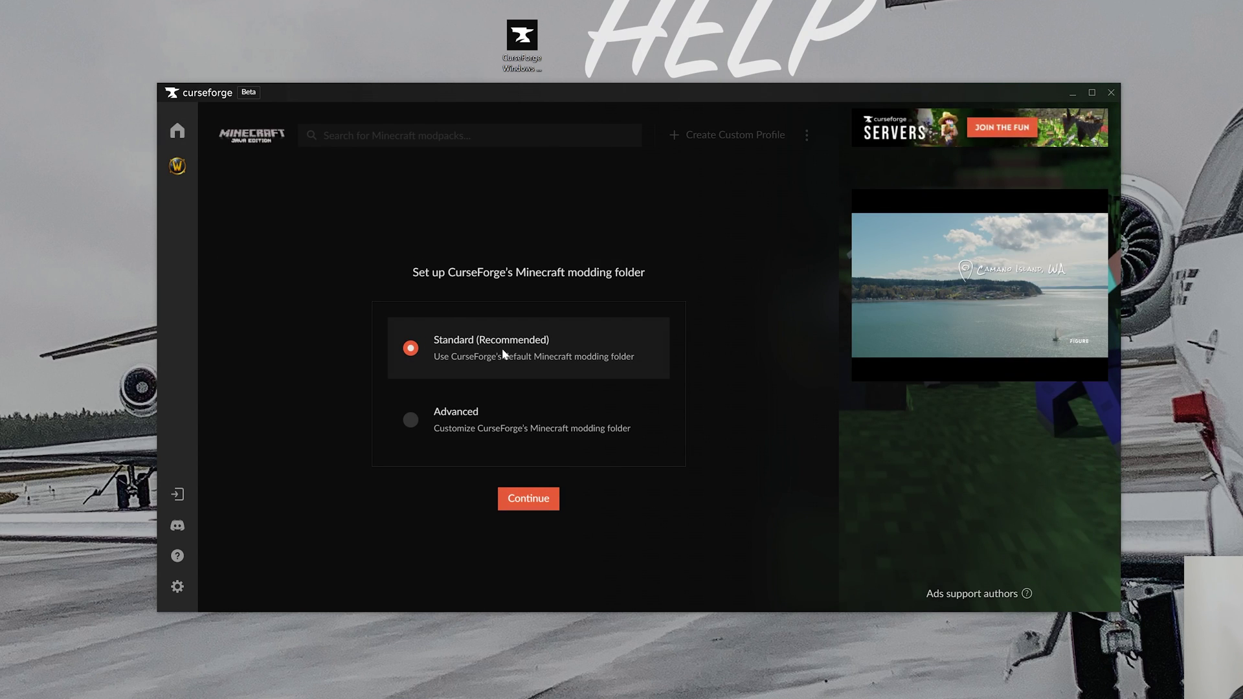
{"action": "left_click", "coordinate": [549, 506]}
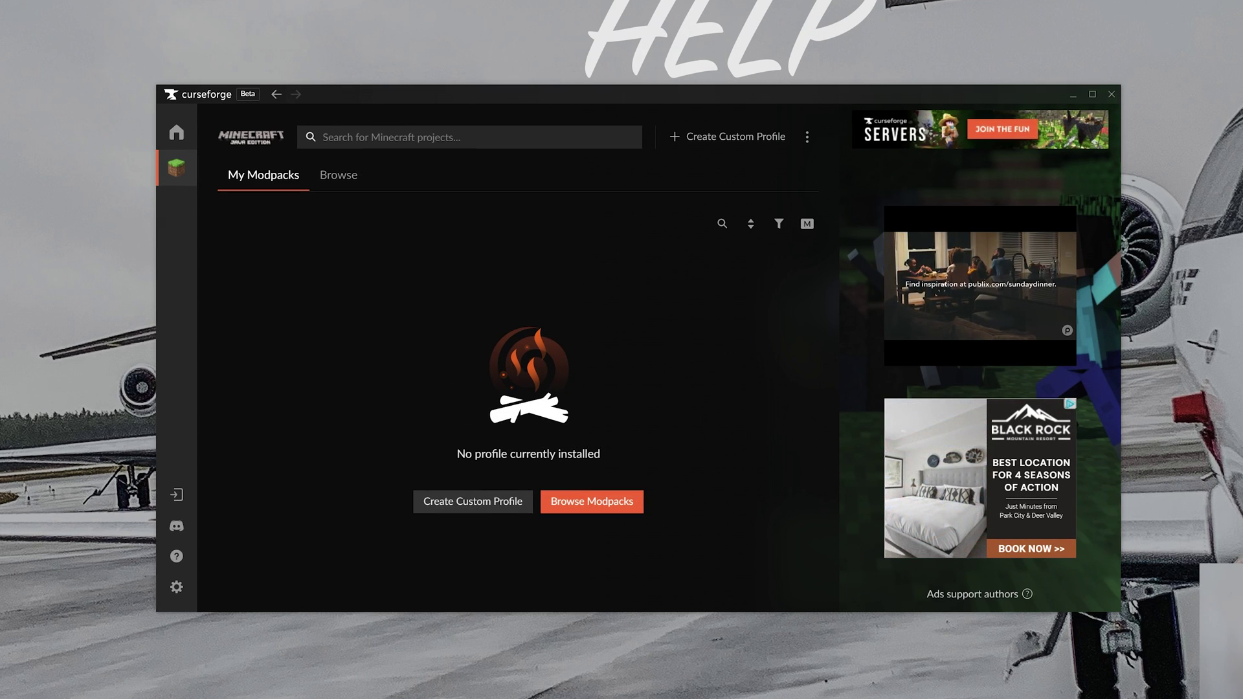
Step: Search the Minecraft projects for "skyfactory 4" and install the SkyFactory 4 modpack by darkosto
{"action": "type", "text": "skyfactory 4"}
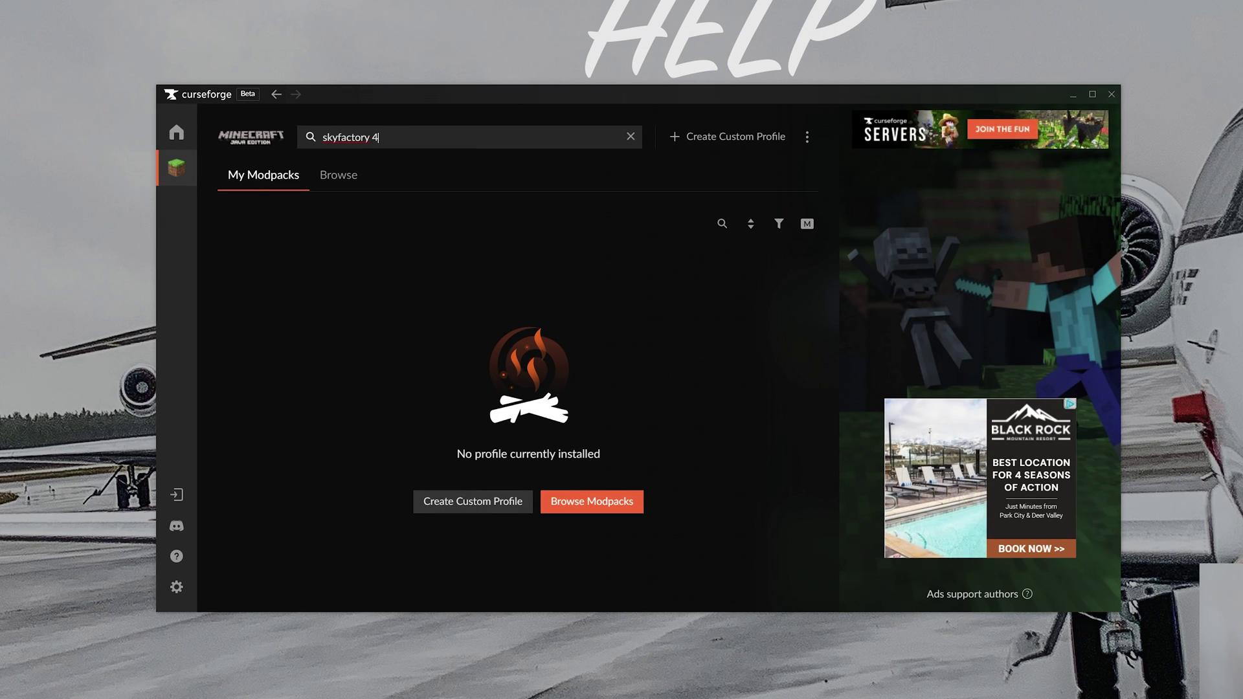
{"action": "key", "text": "Return"}
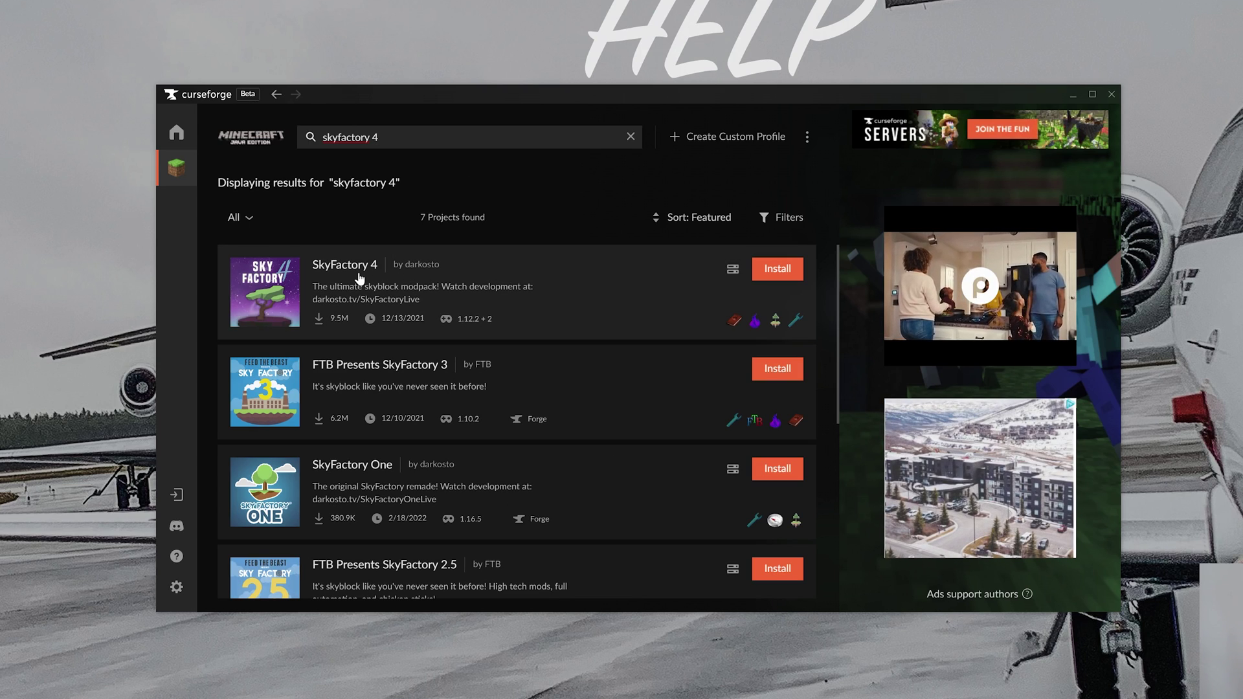
{"action": "left_click", "coordinate": [408, 275]}
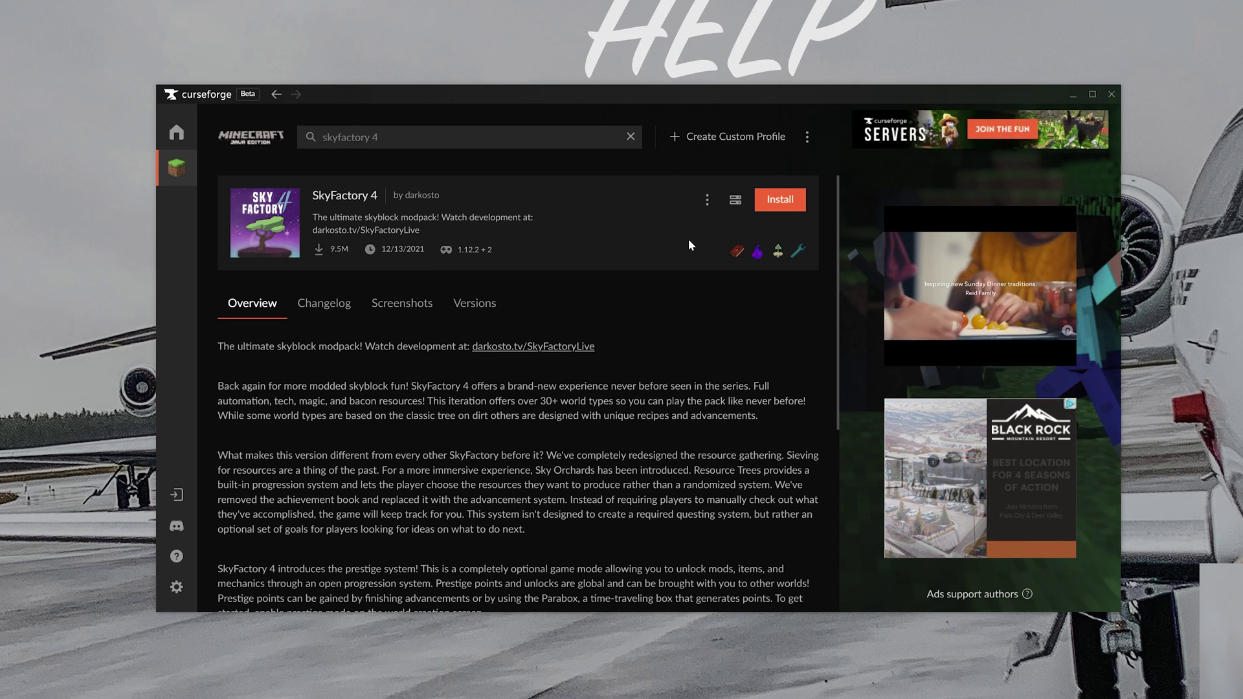
{"action": "left_click", "coordinate": [798, 207]}
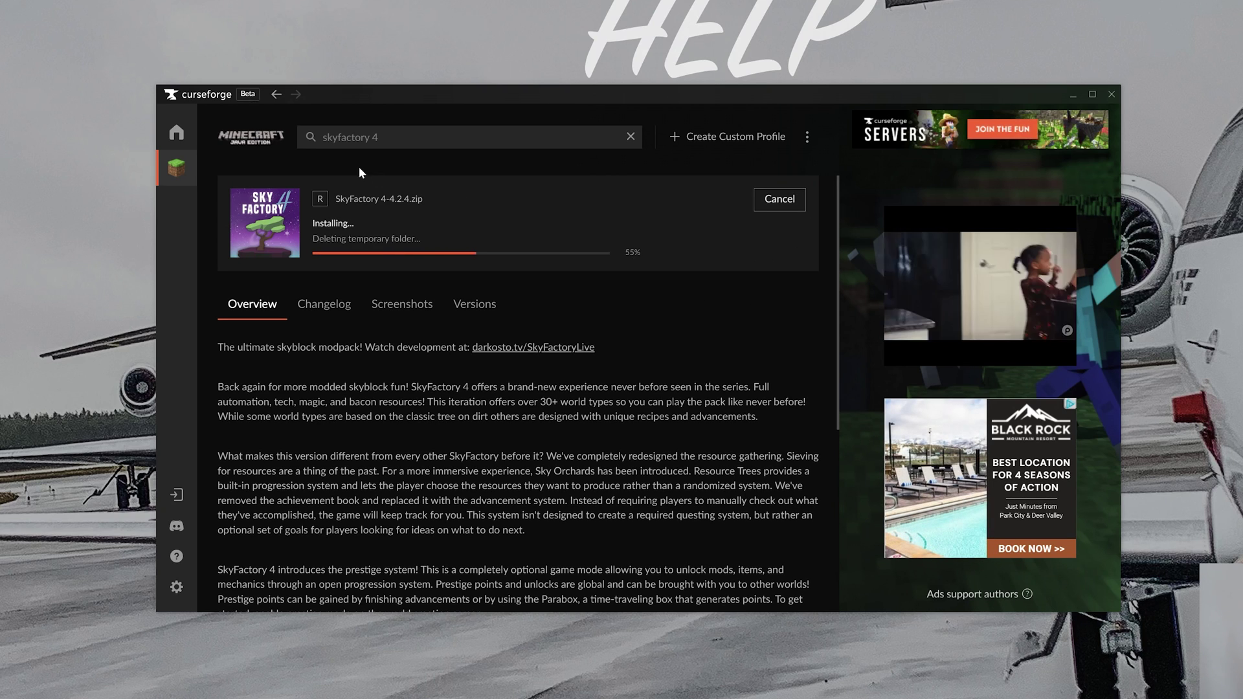
Step: Open the installed SkyFactory 4 modpack and launch it through the Minecraft Launcher, accepting the modified-installation warning
{"action": "left_click", "coordinate": [178, 166]}
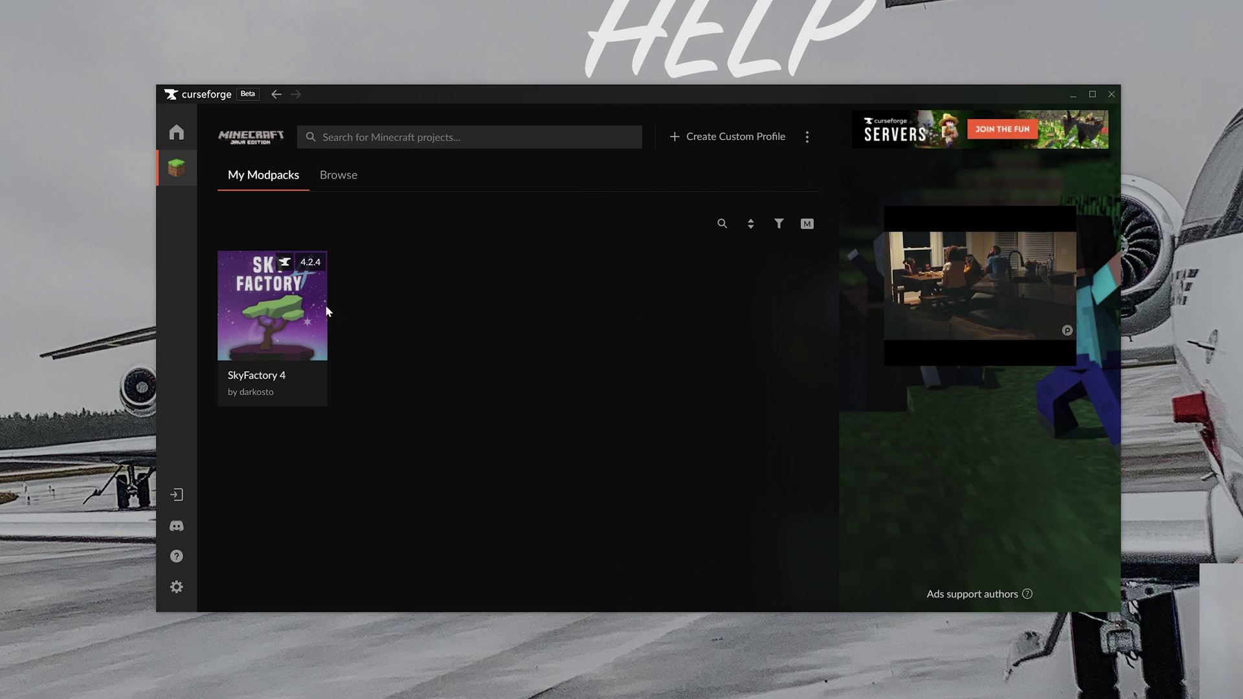
{"action": "left_click", "coordinate": [272, 383]}
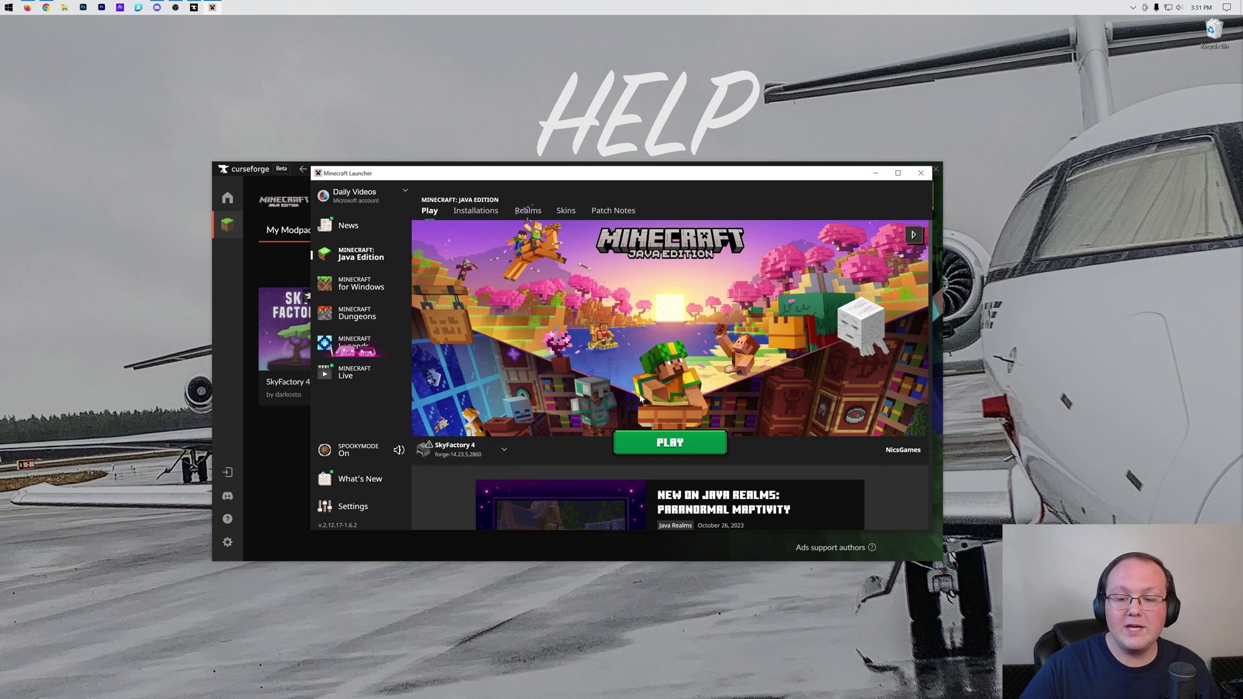
{"action": "left_click", "coordinate": [671, 443]}
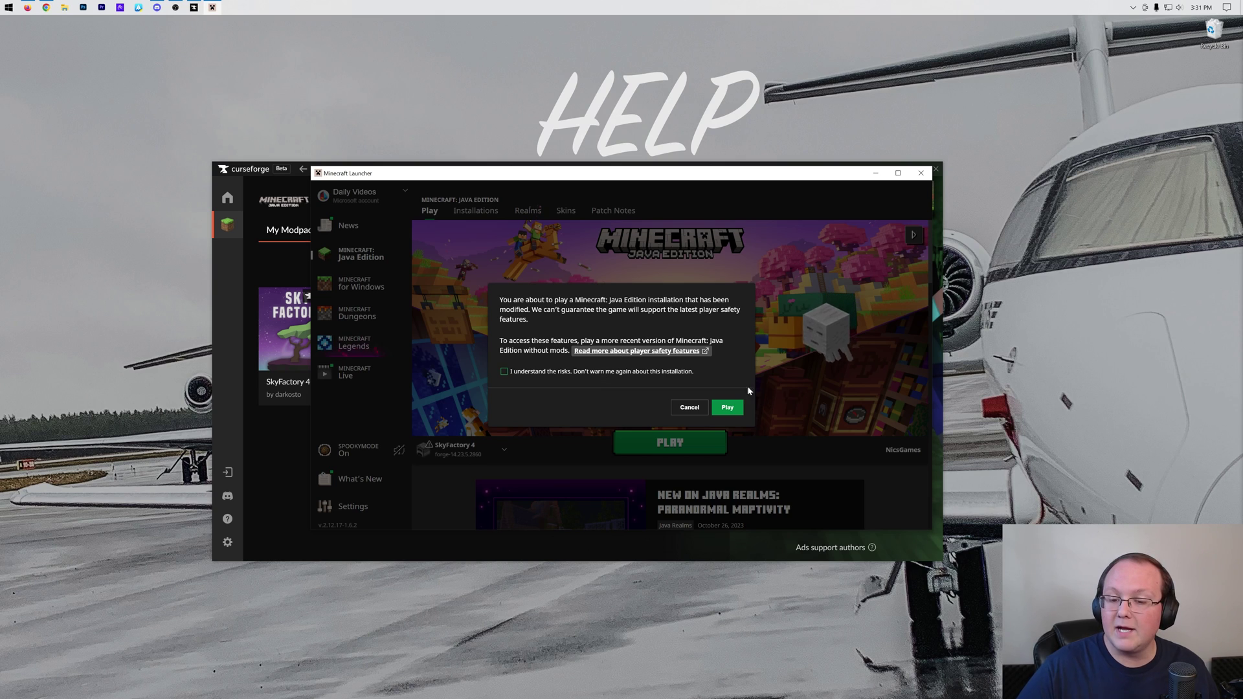
{"action": "left_click", "coordinate": [727, 407]}
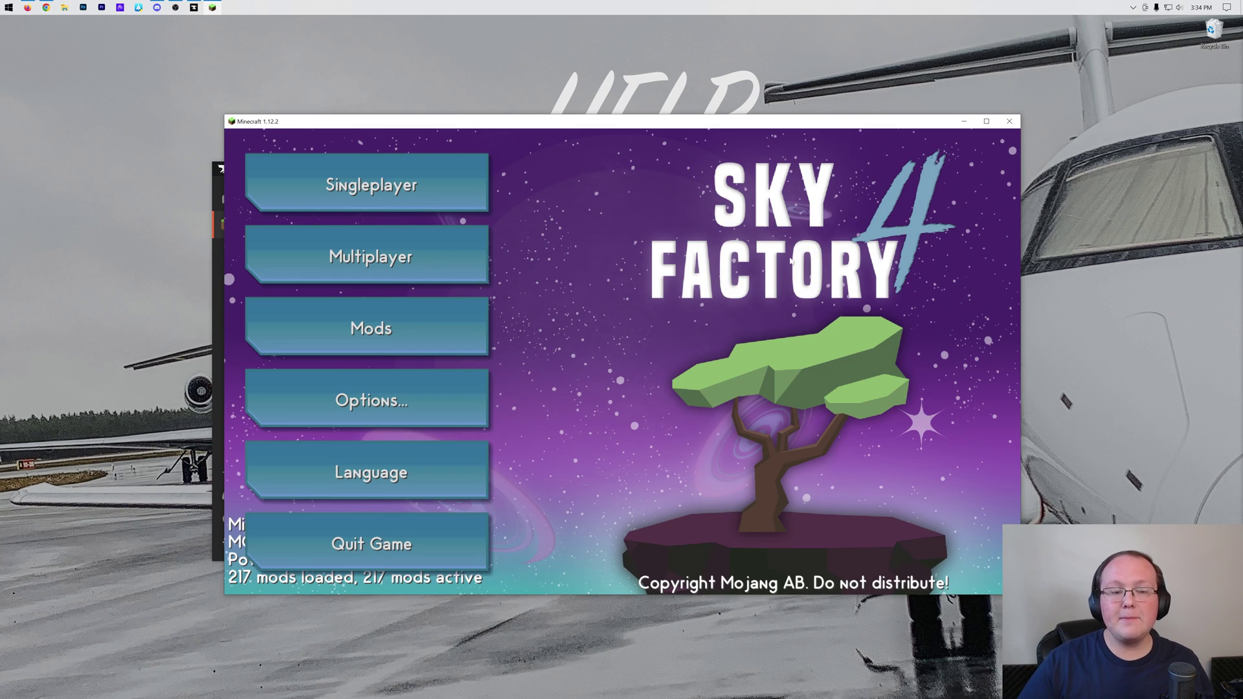
Step: Join the SimpleGameHosting.com multiplayer server and mine the dirt leaves in the game world
{"action": "left_click", "coordinate": [428, 264]}
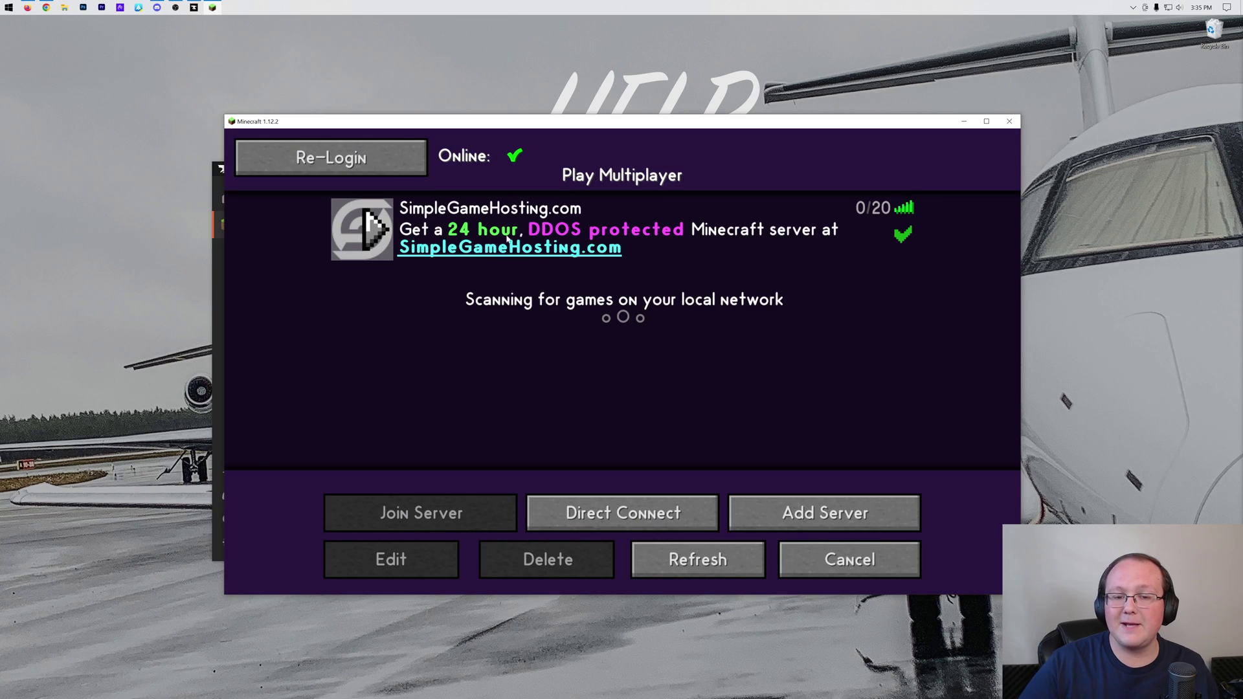
{"action": "double_click", "coordinate": [492, 240]}
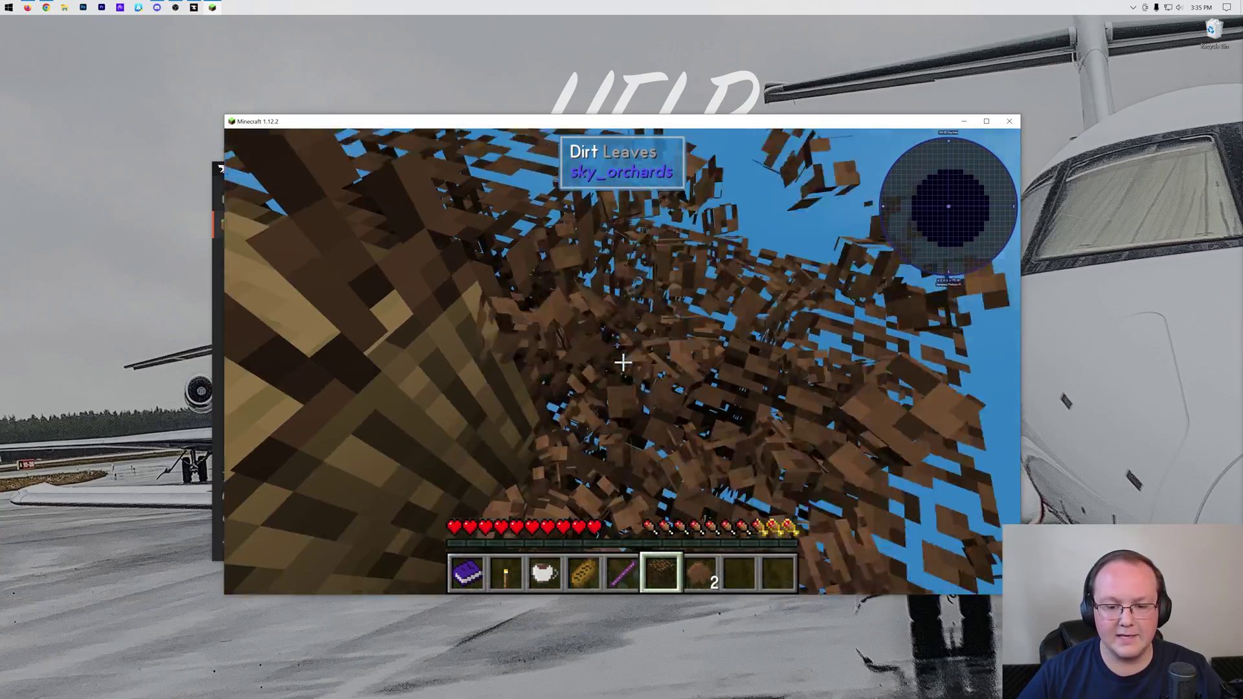
{"action": "left_click", "coordinate": [623, 363]}
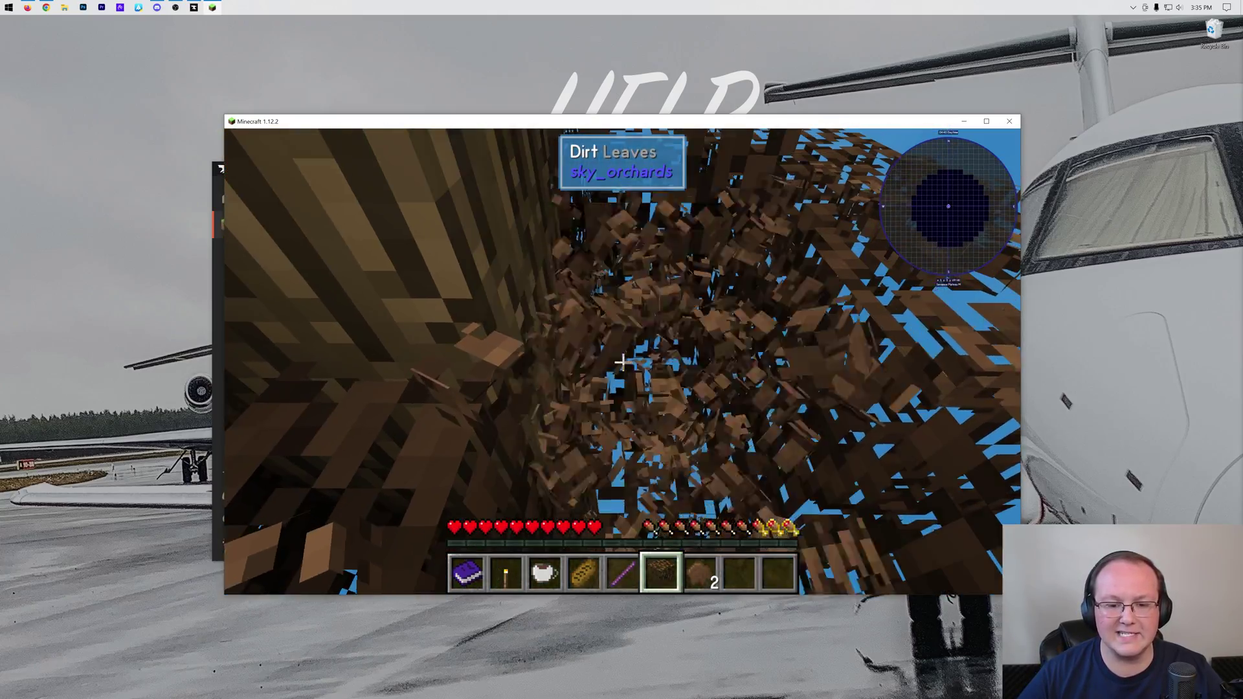